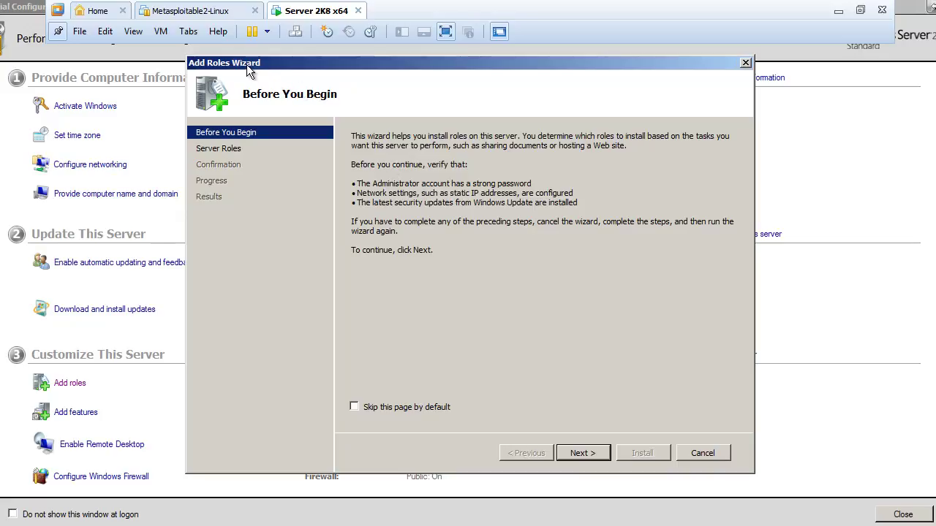
Step: Advance to Select Server Roles and tick Active Directory Domain Services
left_click(574, 454)
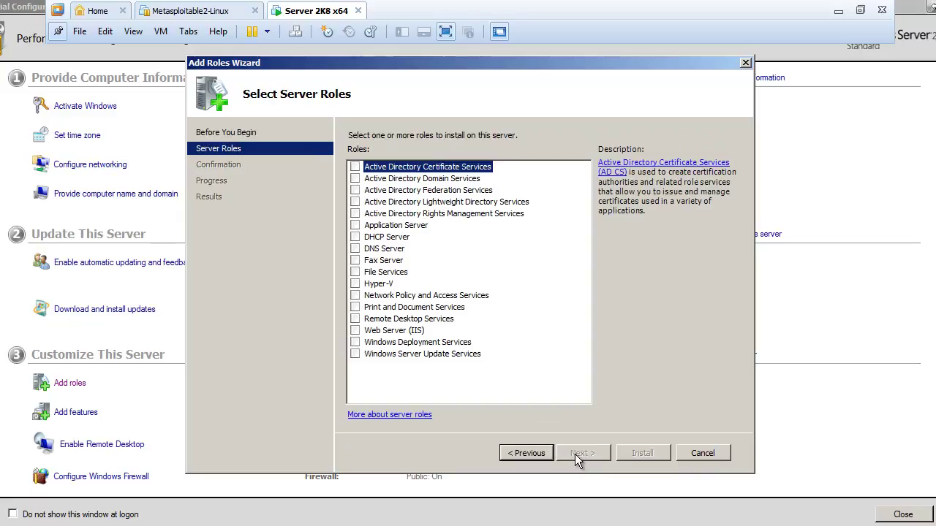
left_click(394, 179)
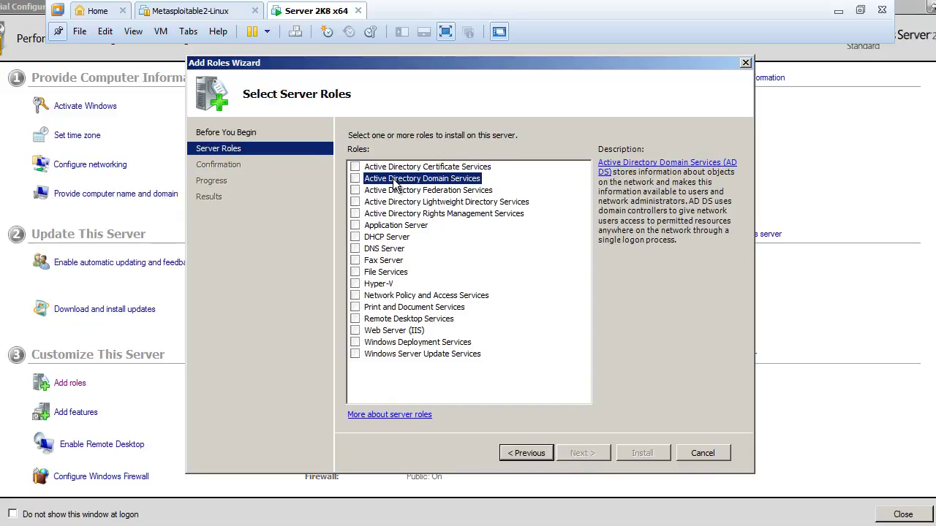
left_click(355, 178)
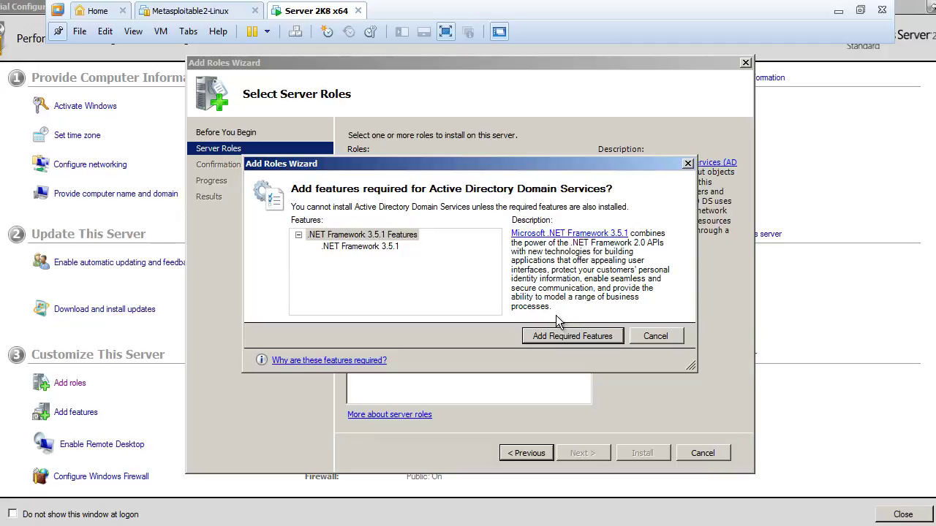
Step: Add the required .NET Framework 3.5.1 features and continue to Confirm Installation Selections
left_click(549, 336)
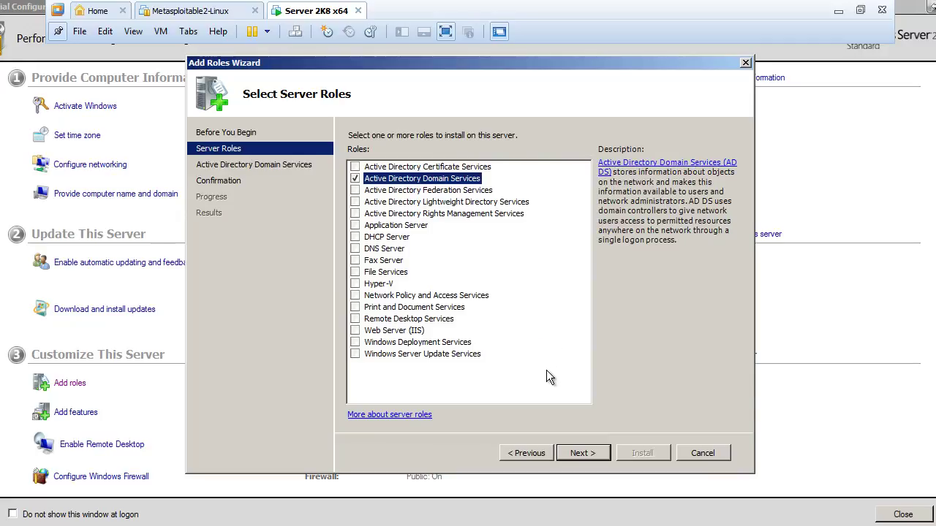
left_click(575, 453)
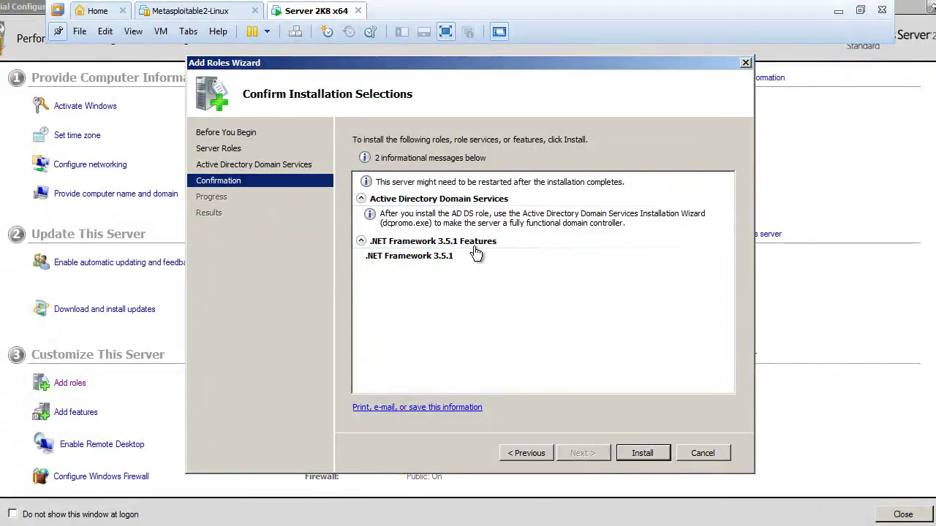
Step: Install Active Directory Domain Services with the .NET Framework 3.5.1 features
left_click(647, 454)
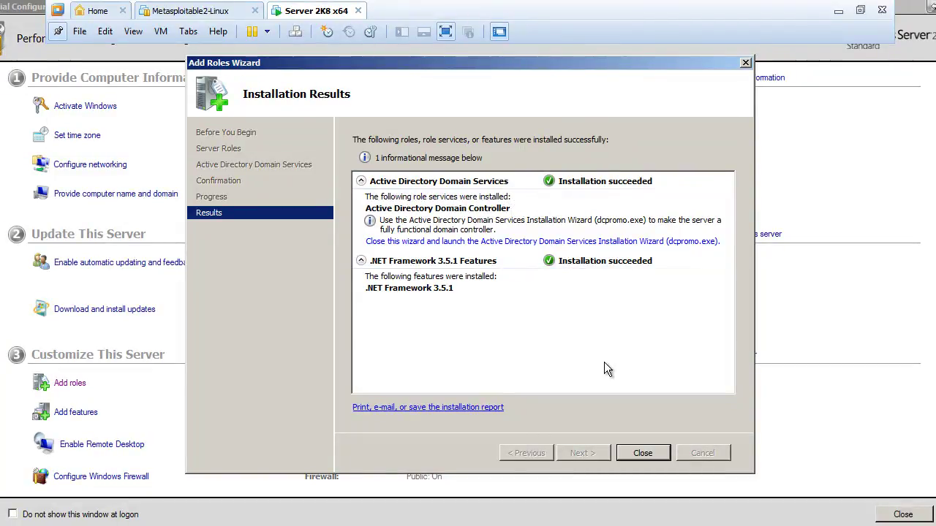
Step: Close the wizard and view the Active Directory Domain Services role page in Server Manager
left_click(642, 453)
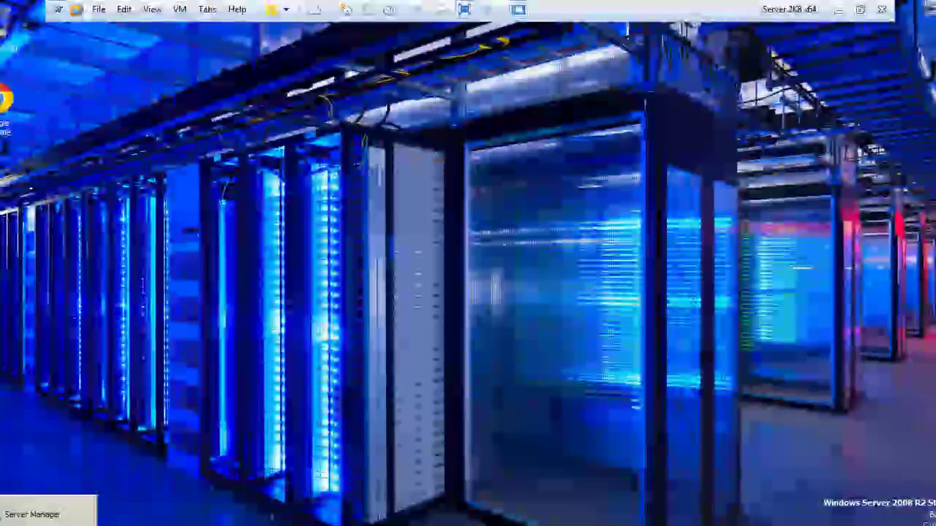
left_click(51, 512)
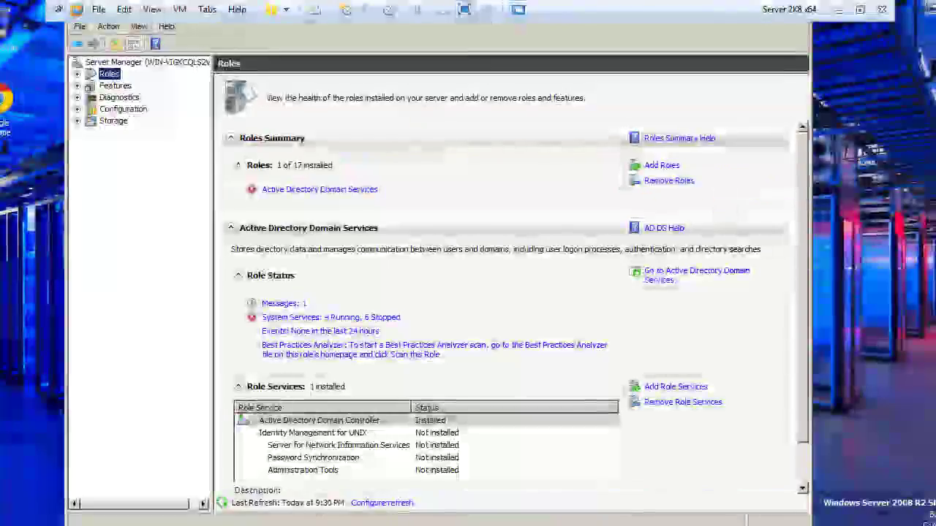
left_click(78, 74)
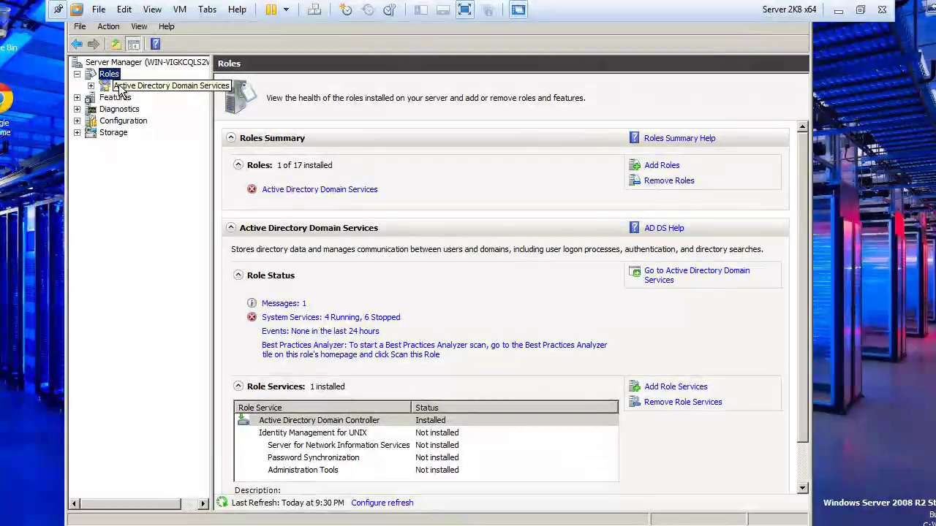
left_click(120, 88)
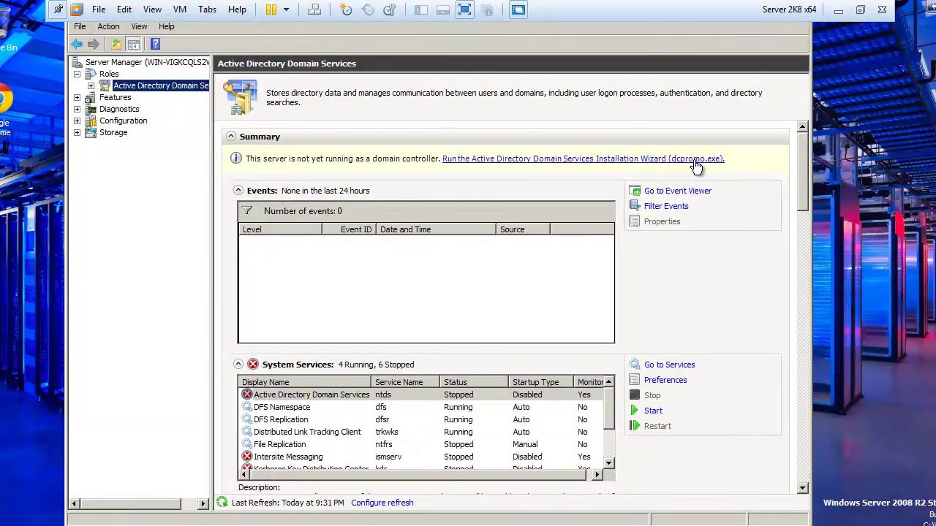
Step: Launch dcpromo.exe and move past the Welcome and Operating System Compatibility pages
left_click(696, 167)
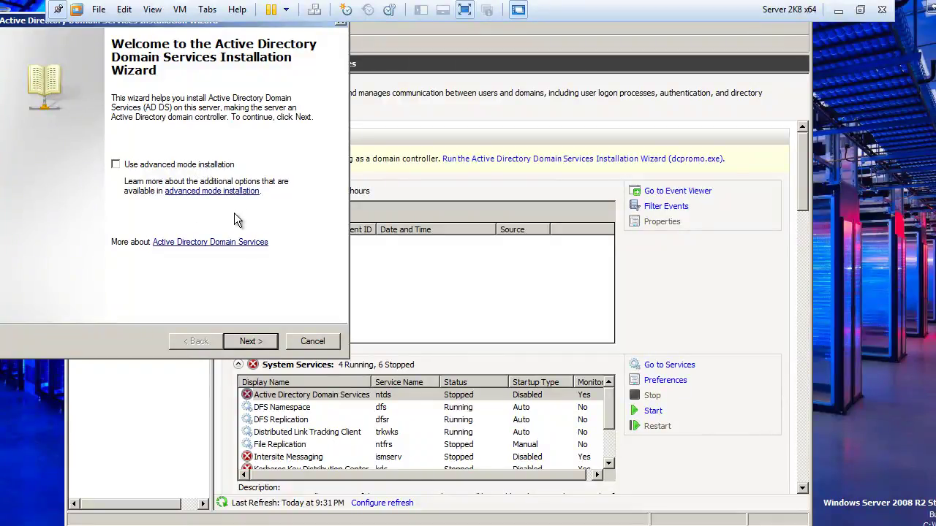
left_click(248, 342)
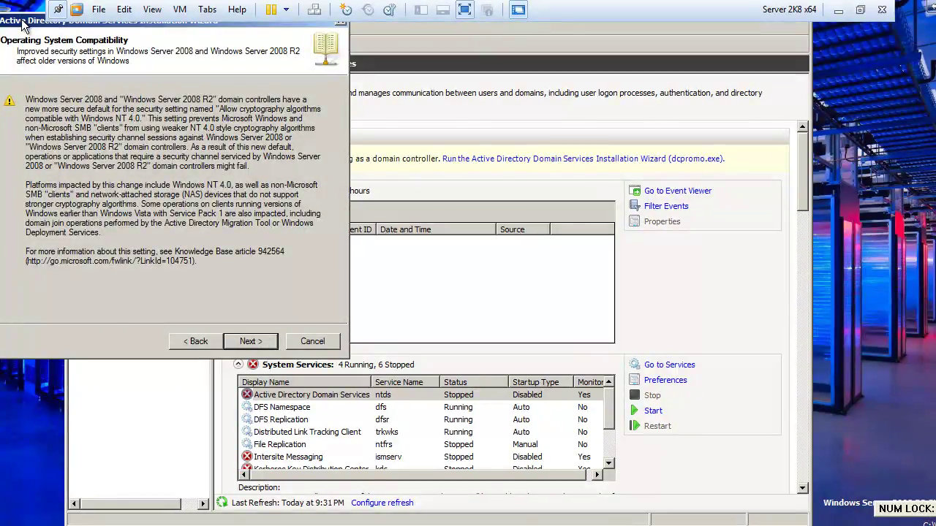
left_click_drag(22, 26, 100, 97)
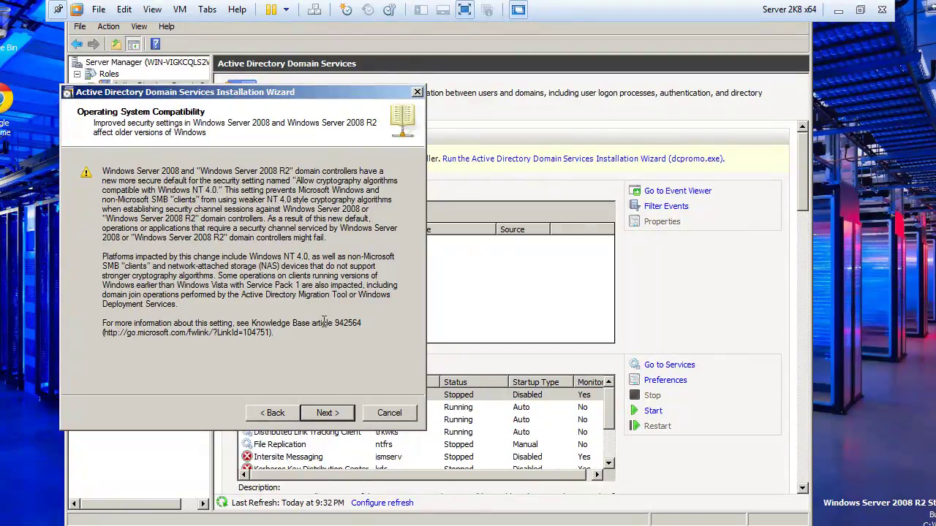
left_click(320, 413)
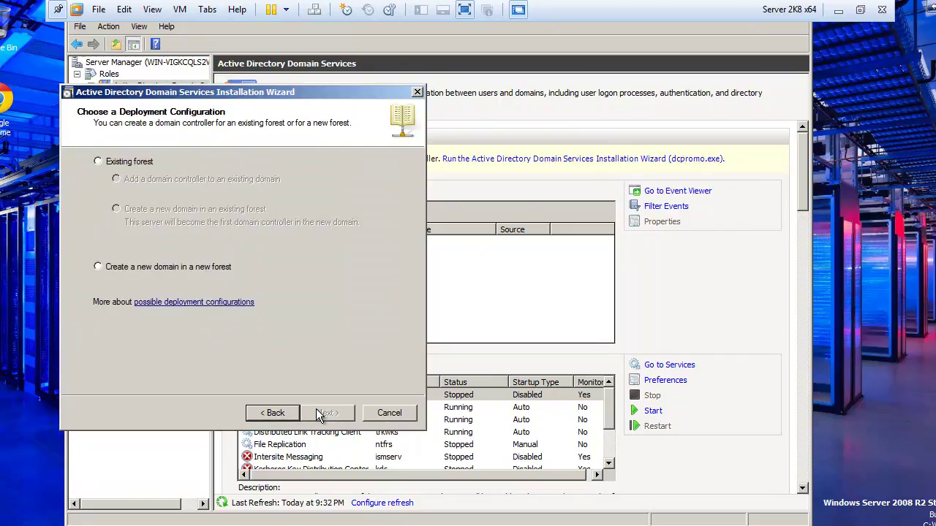
Step: Choose Create a new domain in a new forest and continue
left_click(164, 267)
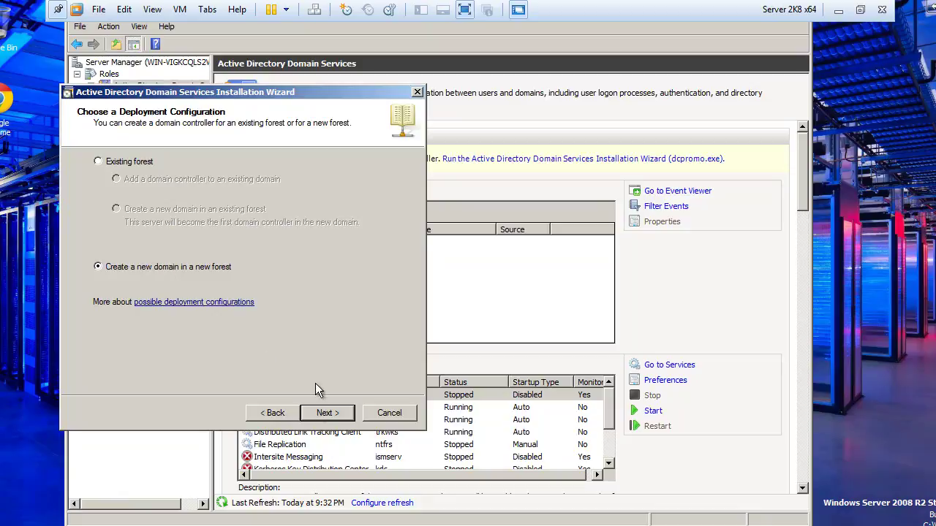
left_click(322, 413)
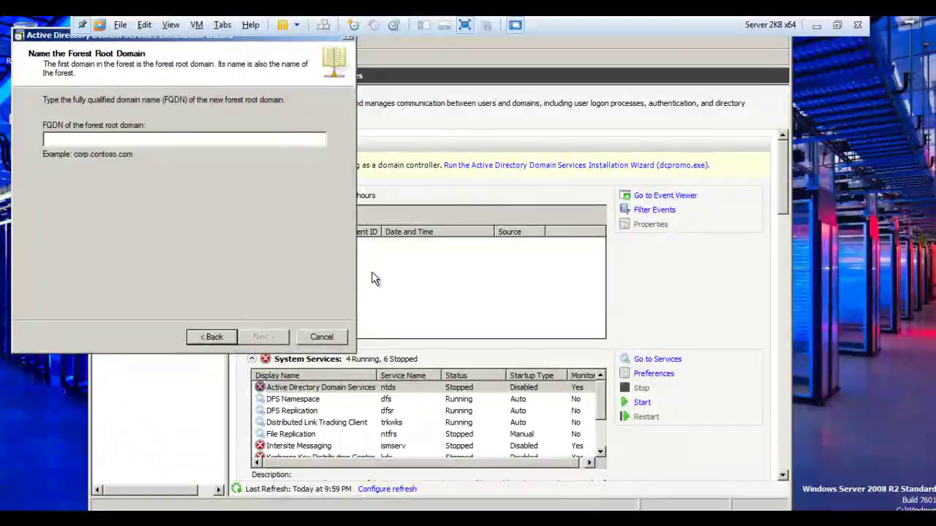
Step: Enter cobracon.local as the forest root domain FQDN
type("c")
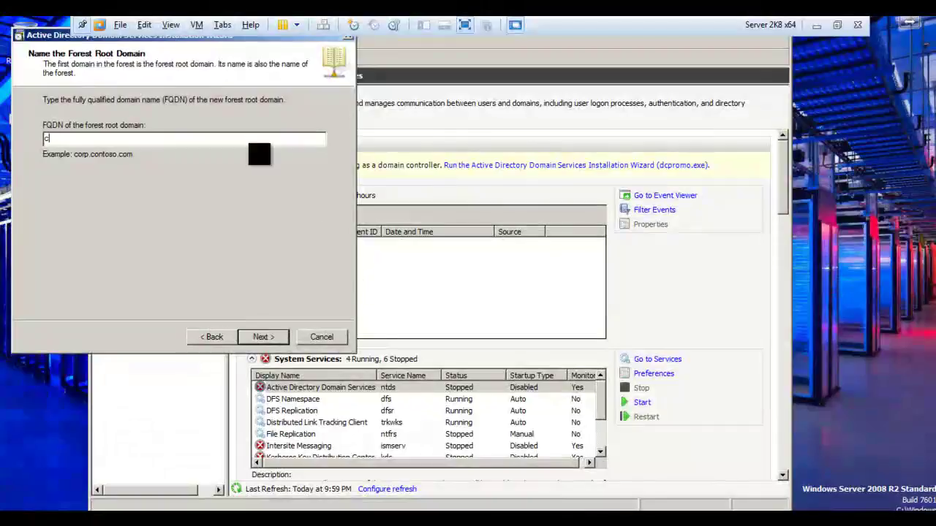
type("o")
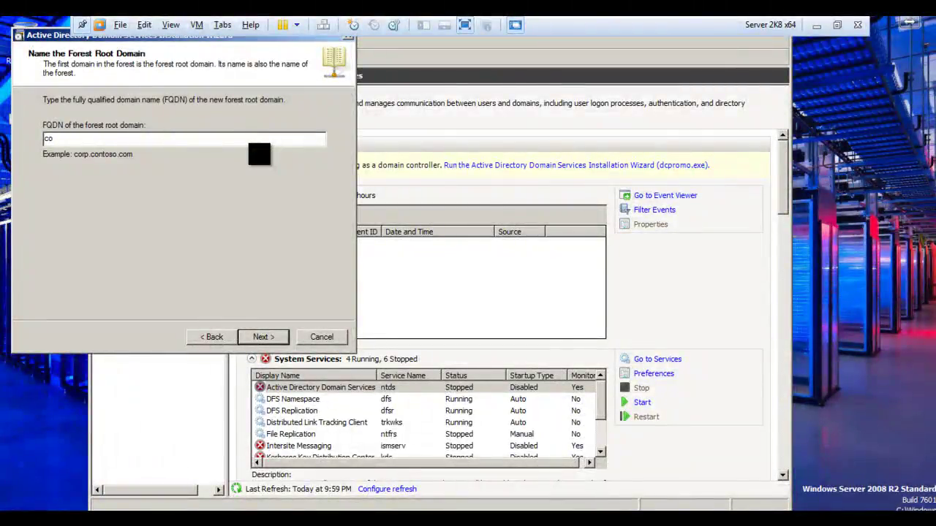
type("bracon.local")
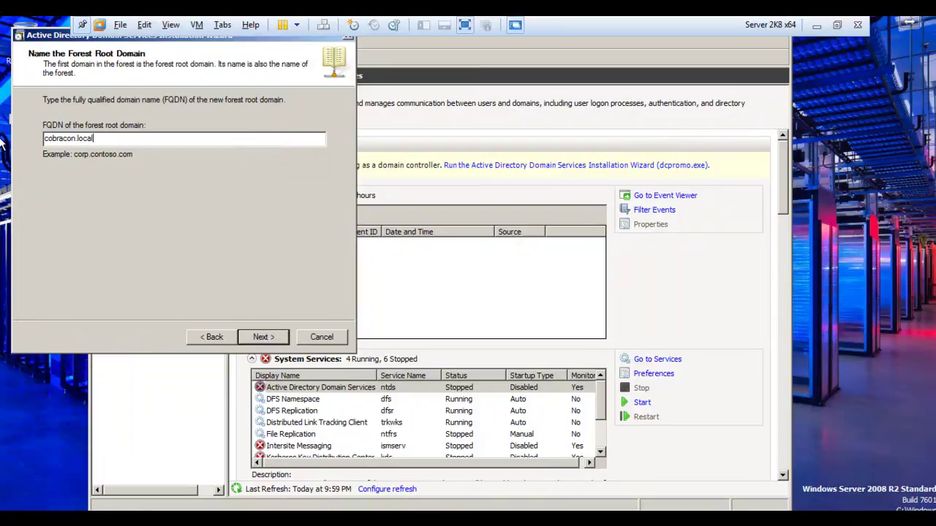
left_click(259, 337)
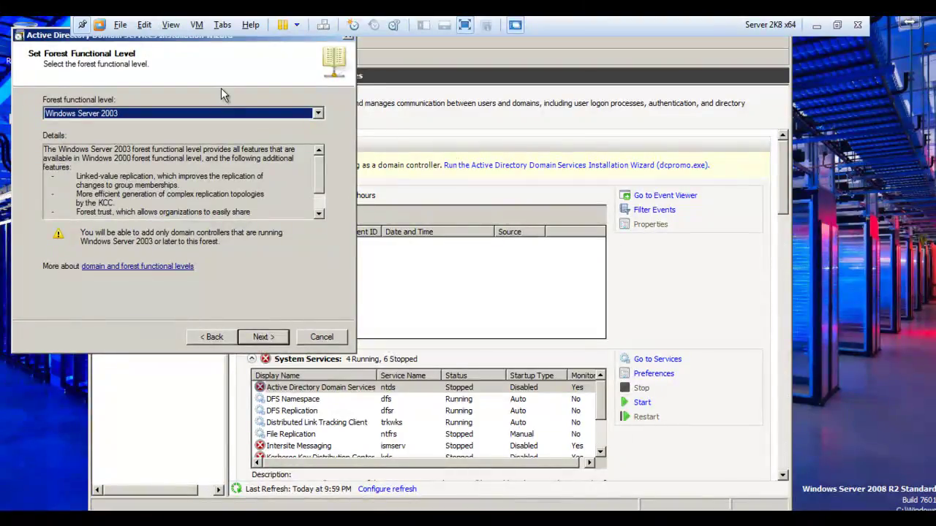
Step: Set the forest functional level to Windows Server 2008 R2 and continue
key("Num_Lock")
key("Num_Lock")
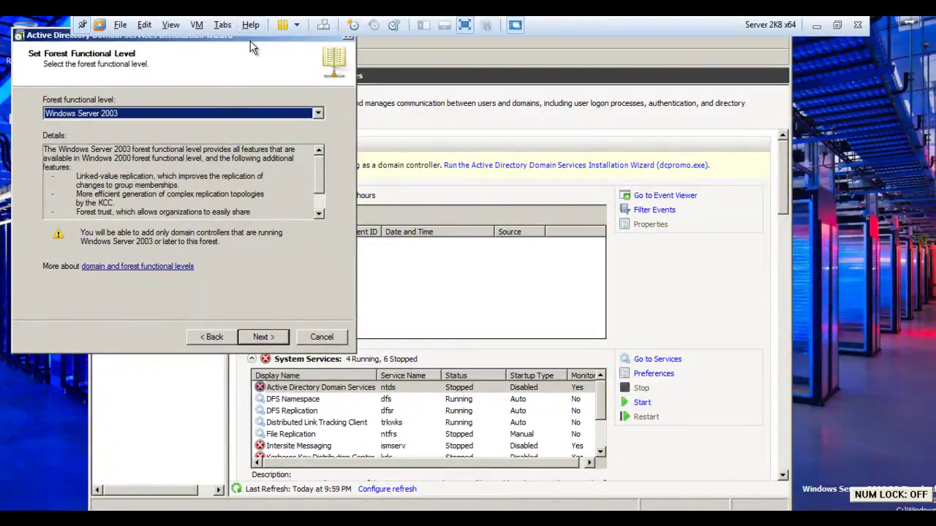
left_click(318, 114)
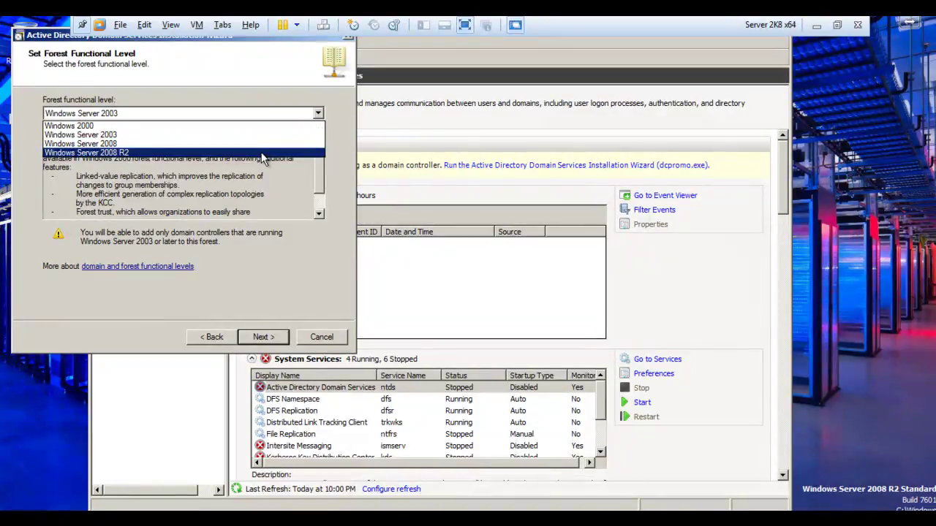
left_click(319, 115)
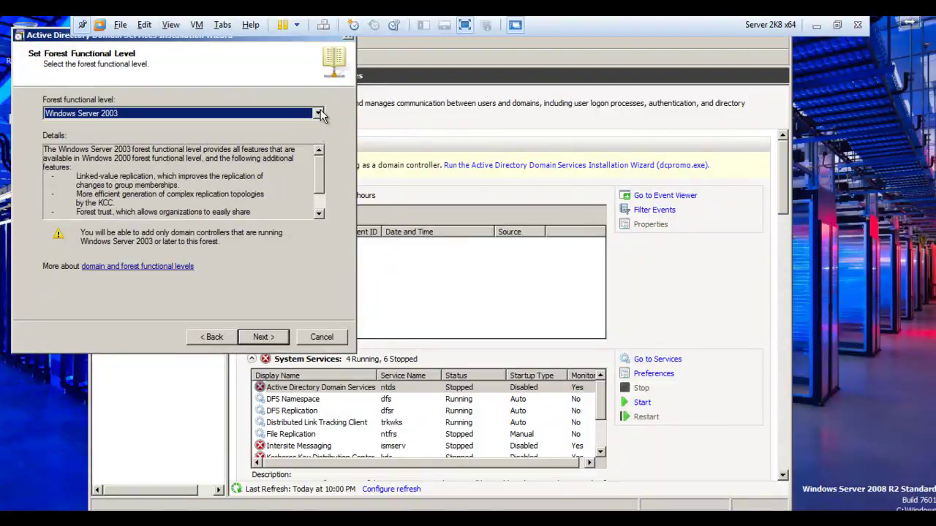
left_click(319, 113)
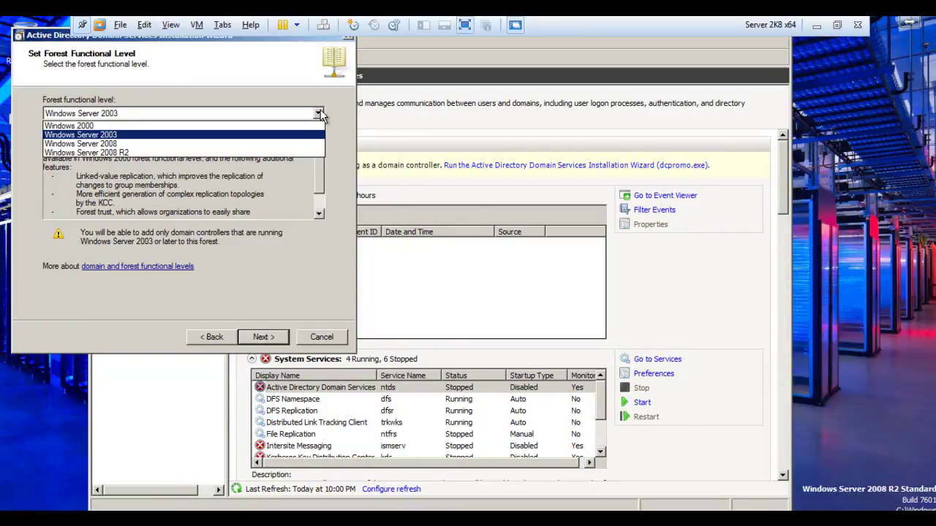
left_click(251, 151)
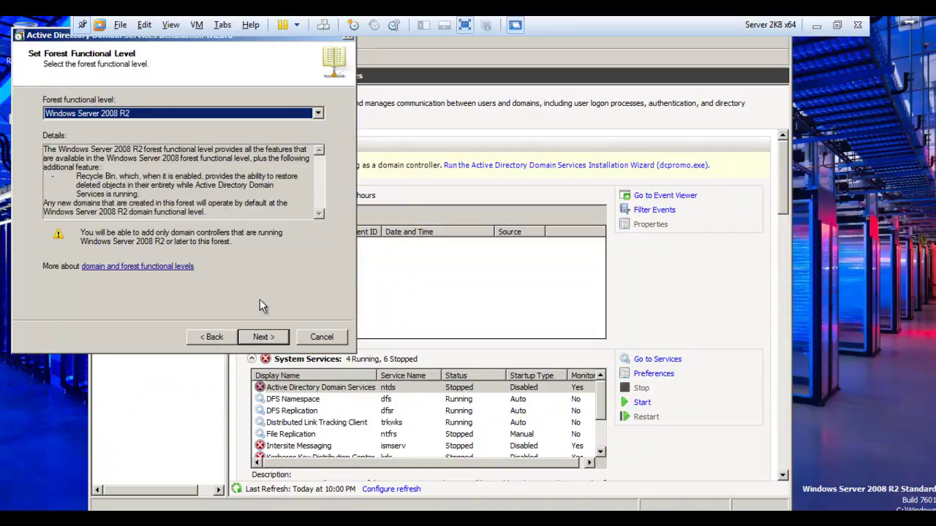
left_click(264, 338)
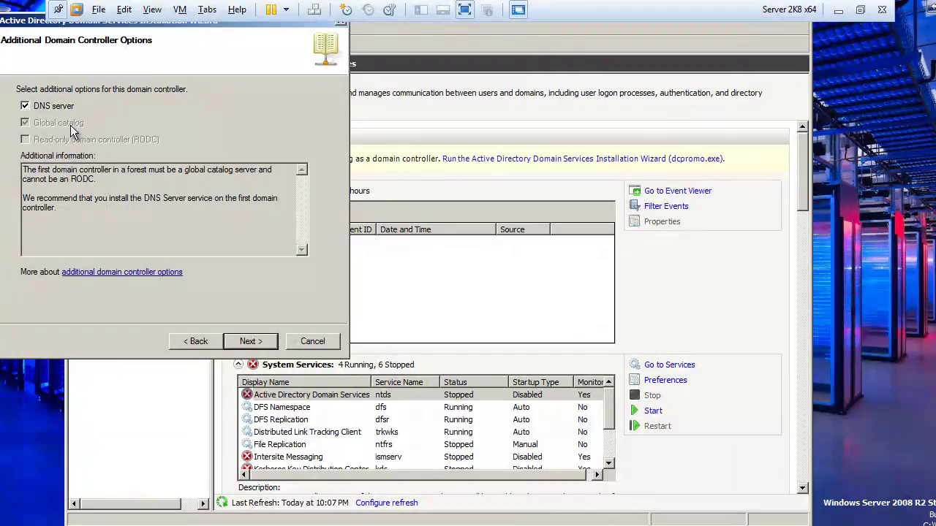
Step: Keep DNS server selected on Additional Domain Controller Options and continue
left_click(250, 341)
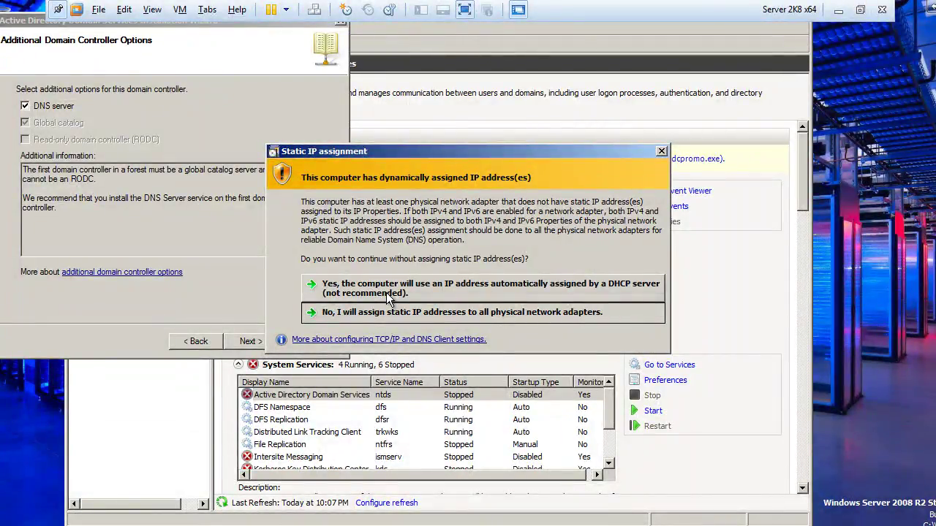
Step: Confirm continuing with the DHCP-assigned IP address instead of a static one
left_click(386, 294)
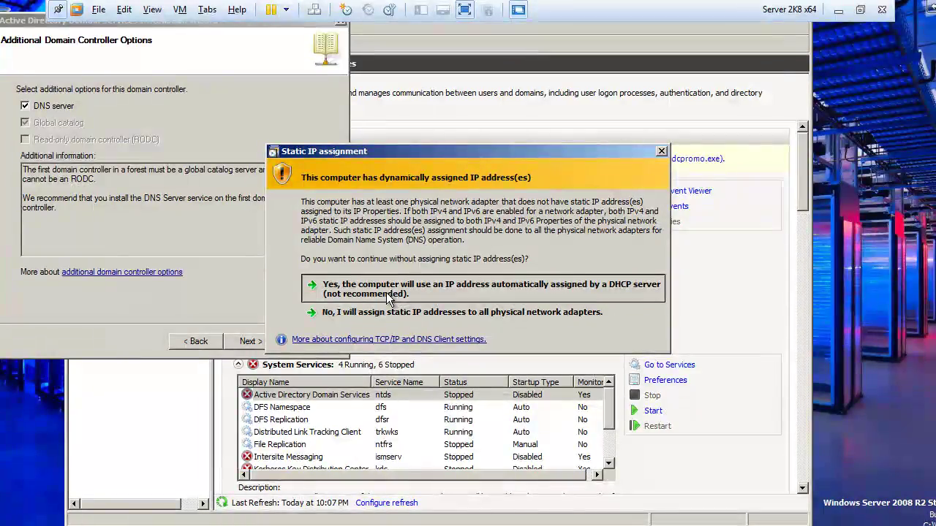
left_click(386, 292)
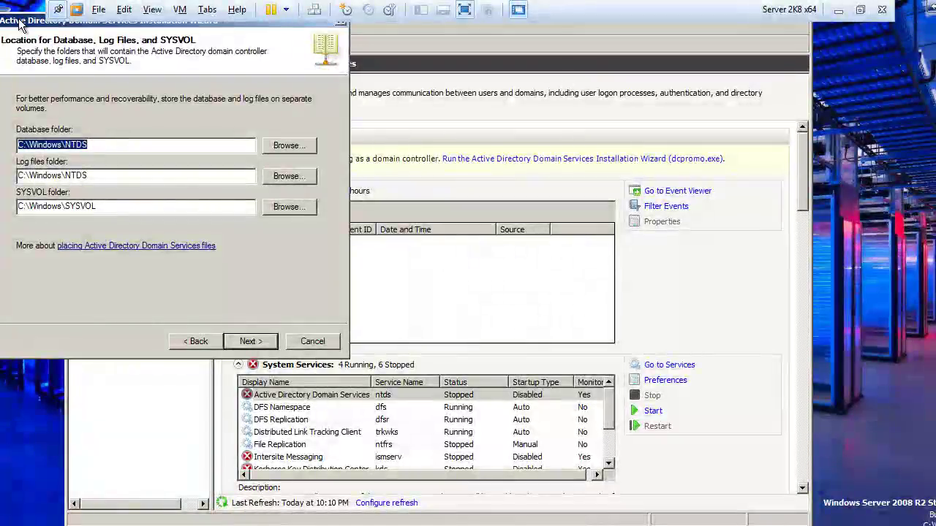
Step: Keep the default Database, Log files and SYSVOL folder locations and continue to the next wizard page
left_click_drag(20, 25, 86, 82)
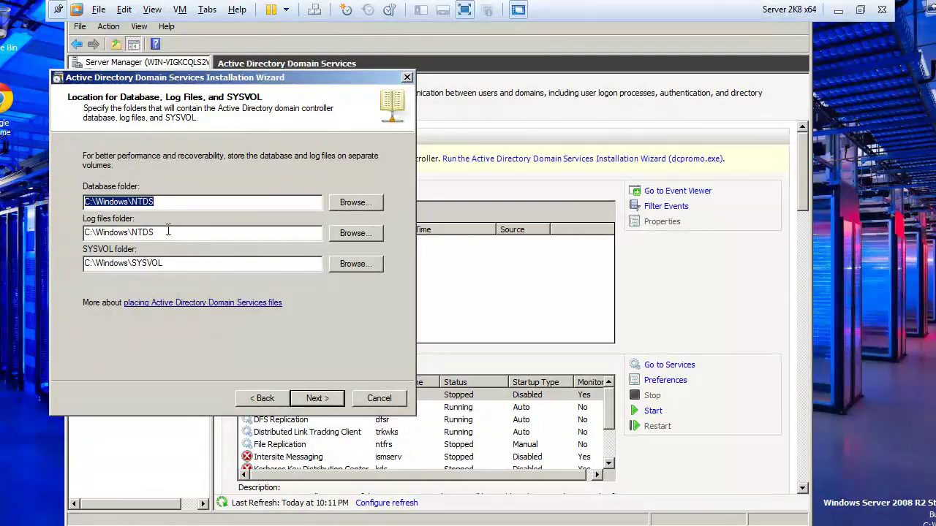
left_click(168, 231)
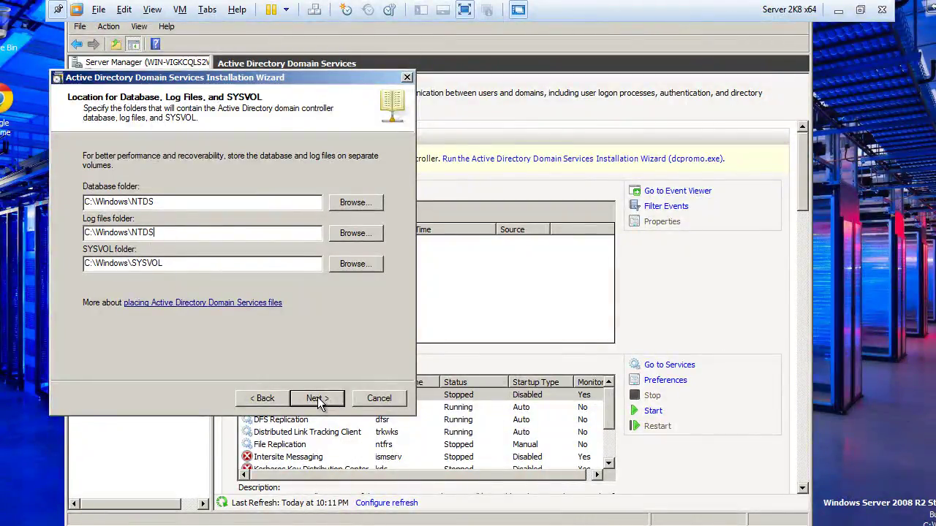
left_click(317, 399)
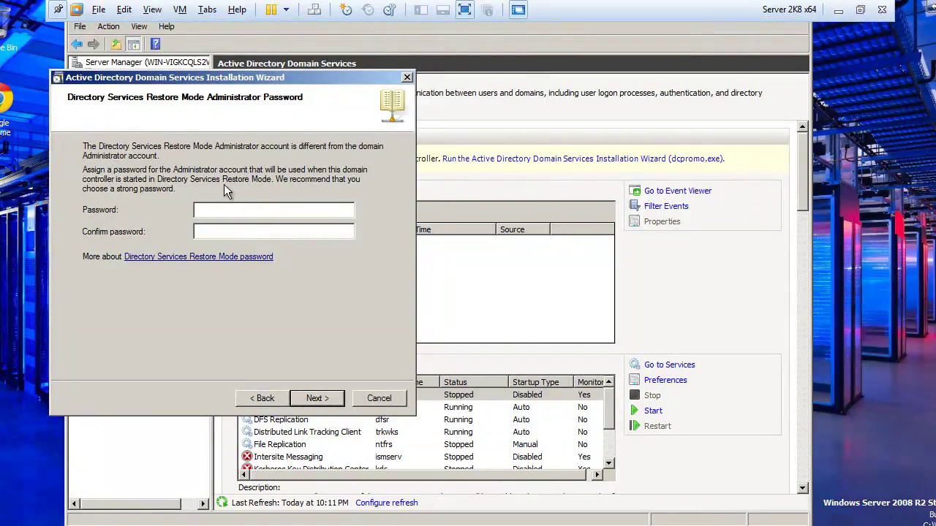
Step: Enter the restore mode password and its confirmation, submit, then dismiss the password complexity error
left_click(216, 214)
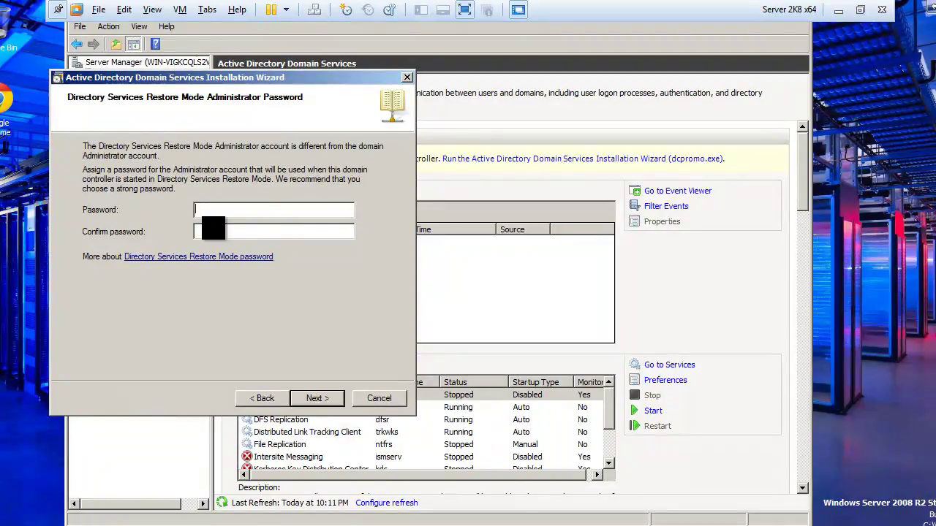
type("P@ssw0rd12345")
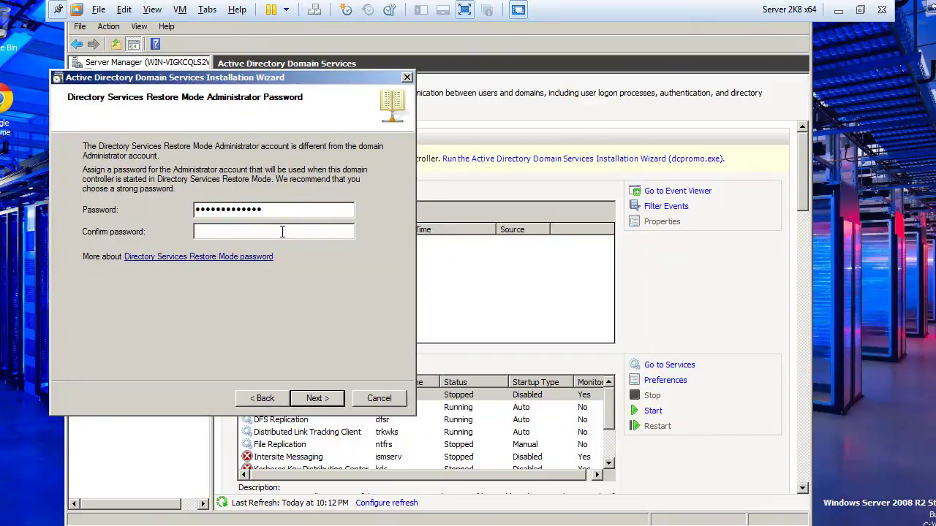
key("Tab")
left_click(273, 231)
type("**************")
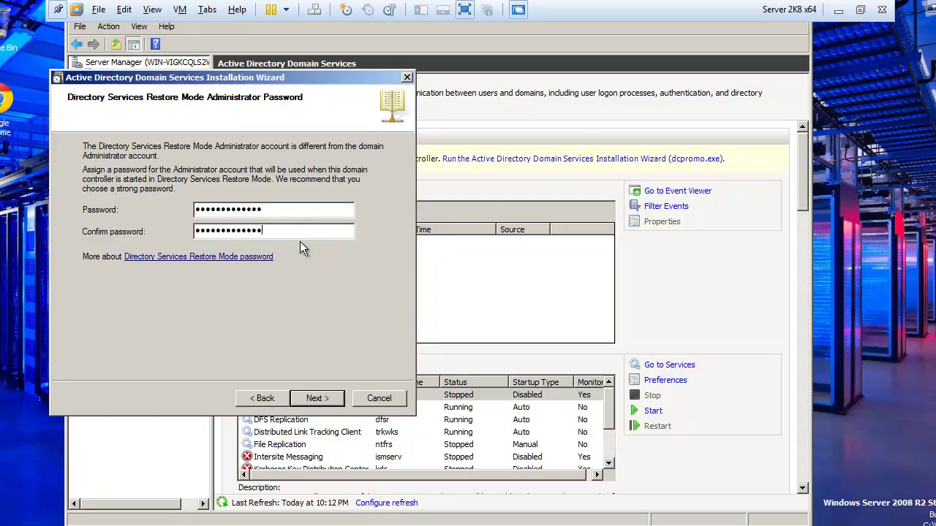
left_click(317, 399)
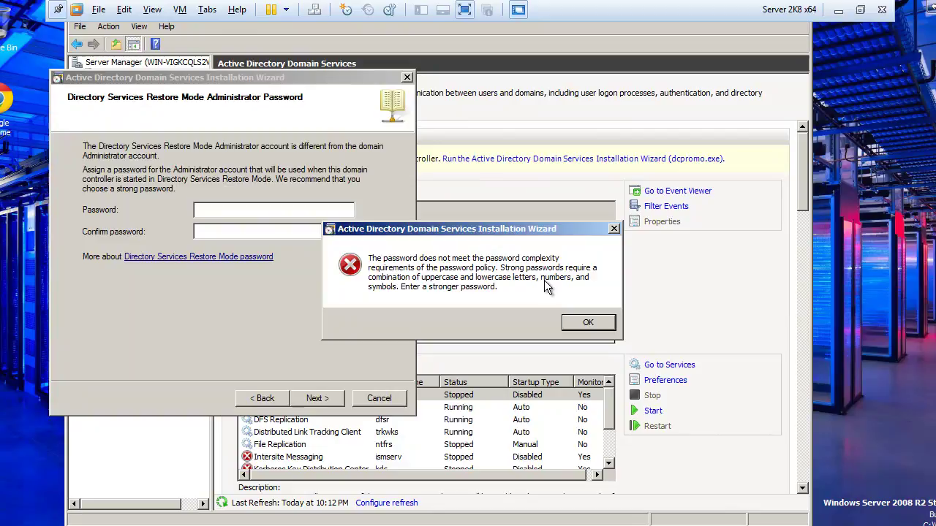
left_click(589, 323)
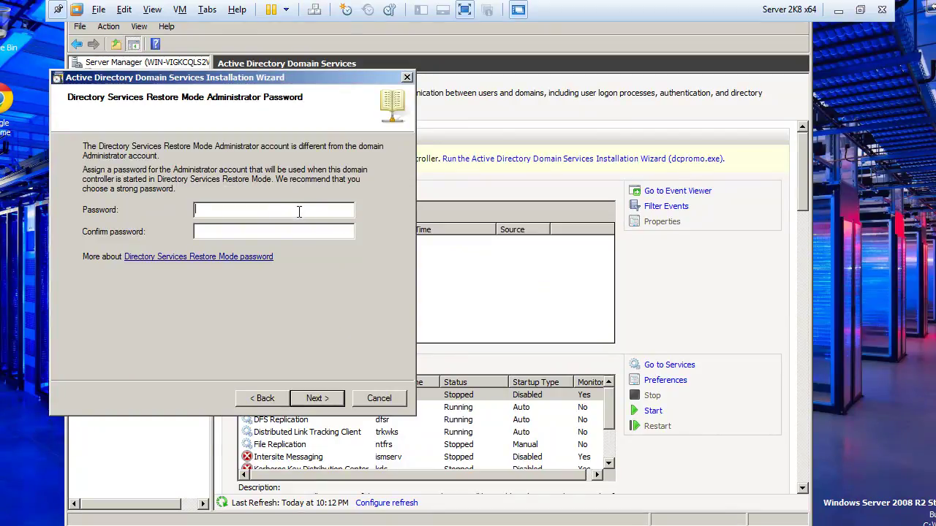
Step: Re-enter a more complex restore mode password and type its confirmation
type("Password123!@#")
key("Tab")
type("Password12")
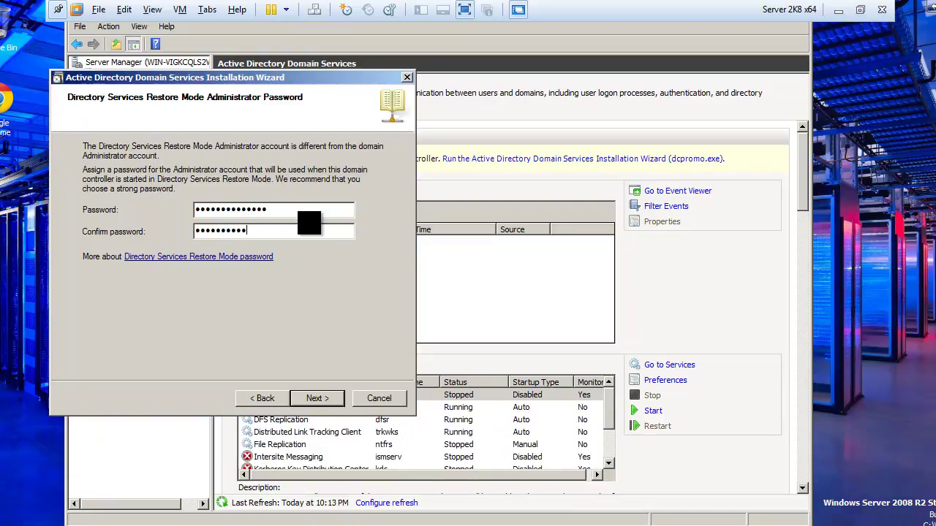
type("3456")
Step: Open the Summary page and scroll through the RODC, global catalog, DNS and folder path settings
left_click(320, 399)
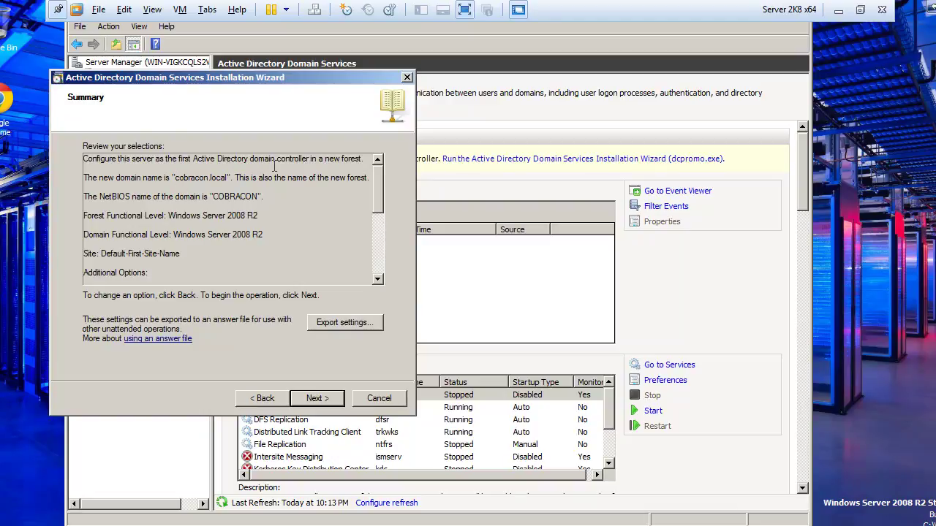
left_click(381, 279)
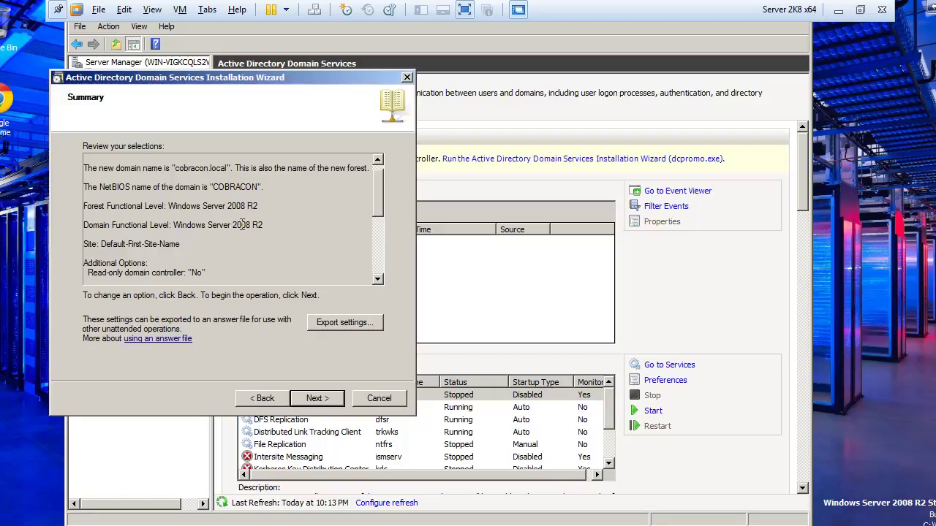
left_click(379, 278)
left_click(379, 278)
left_click(378, 279)
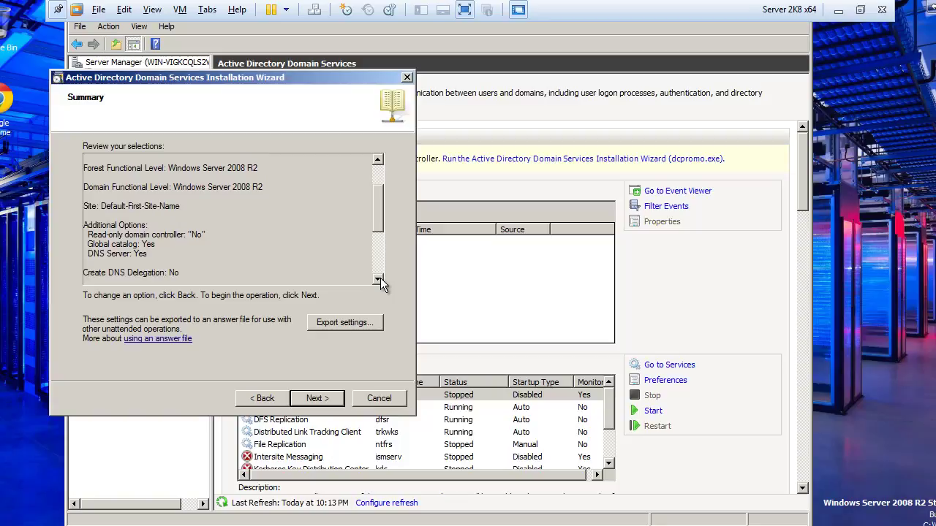
left_click(379, 279)
left_click(379, 278)
left_click(379, 278)
left_click(379, 279)
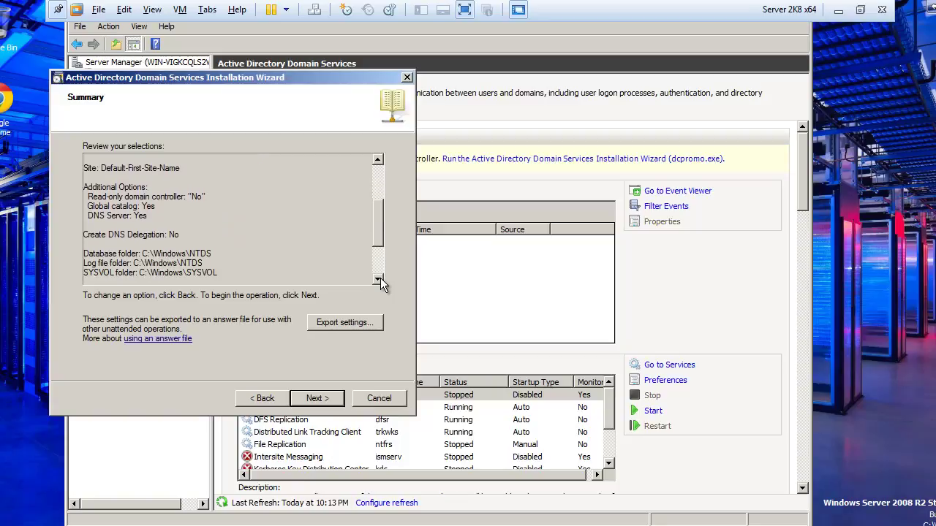
Step: Scroll to the DNS Server and Administrator password notes, then start the AD DS installation
left_click(379, 279)
left_click(379, 278)
left_click(379, 279)
left_click(379, 278)
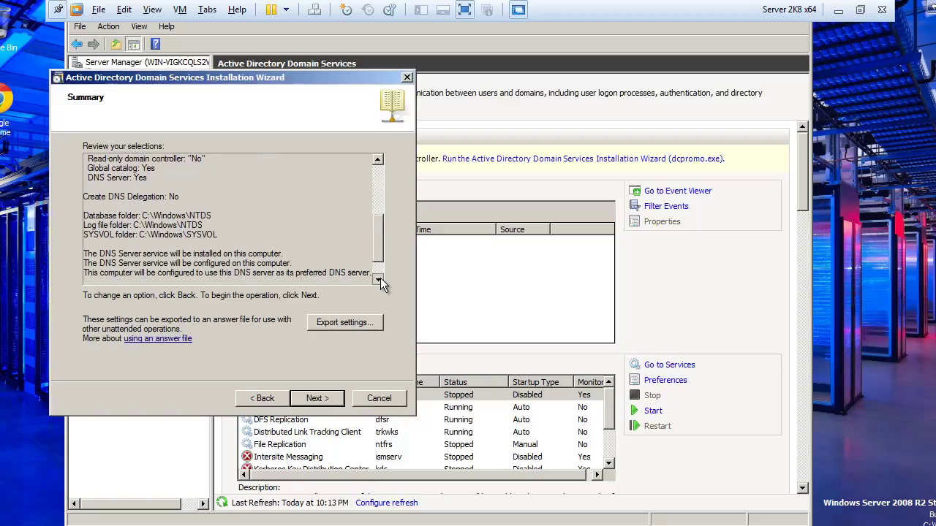
left_click(379, 279)
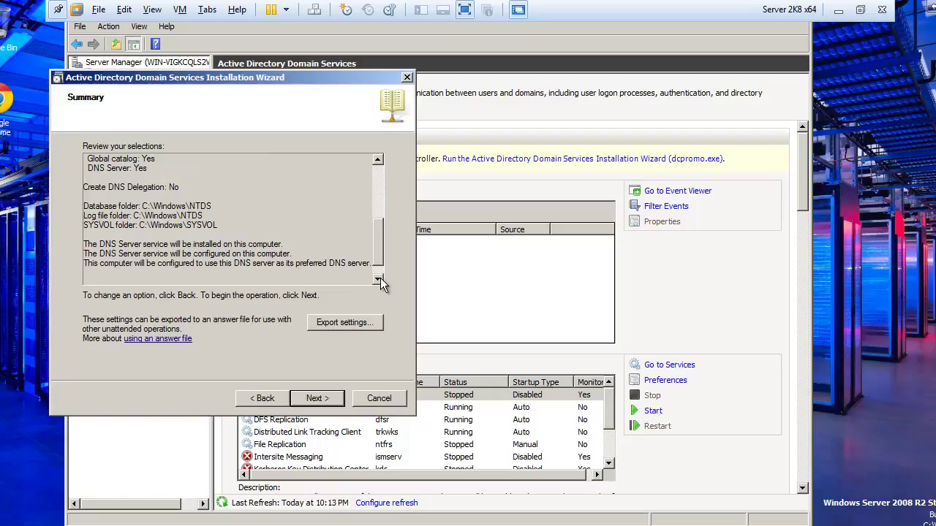
left_click(379, 279)
left_click(378, 278)
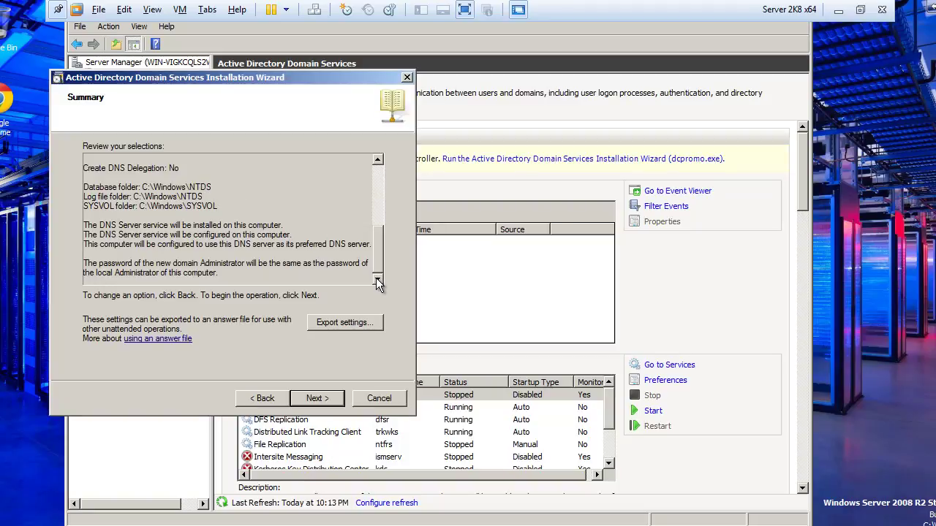
left_click(314, 398)
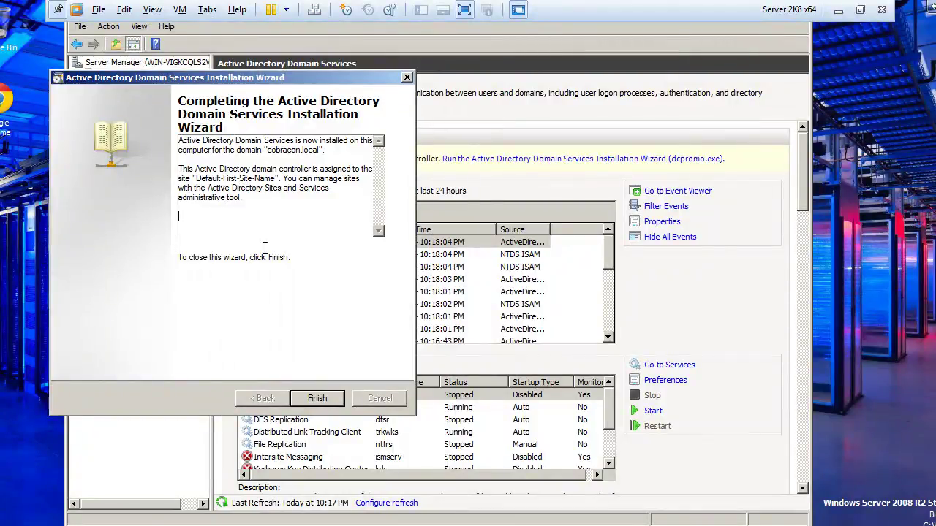
Step: Close the wizard once Active Directory Domain Services finishes installing for cobracon.local
left_click(309, 398)
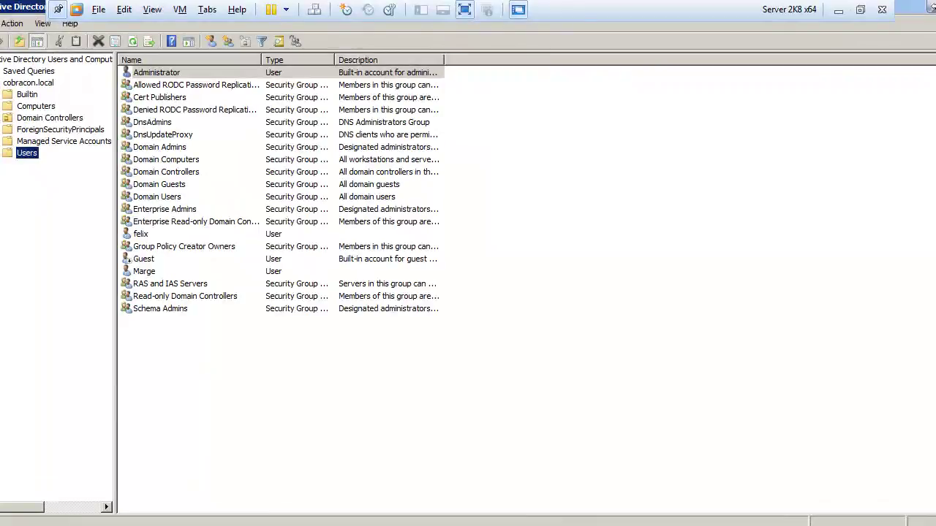
Step: Expand cobracon.local, check the server under Domain Controllers, then list the Users container's accounts and groups
left_click(1, 83)
left_click(14, 84)
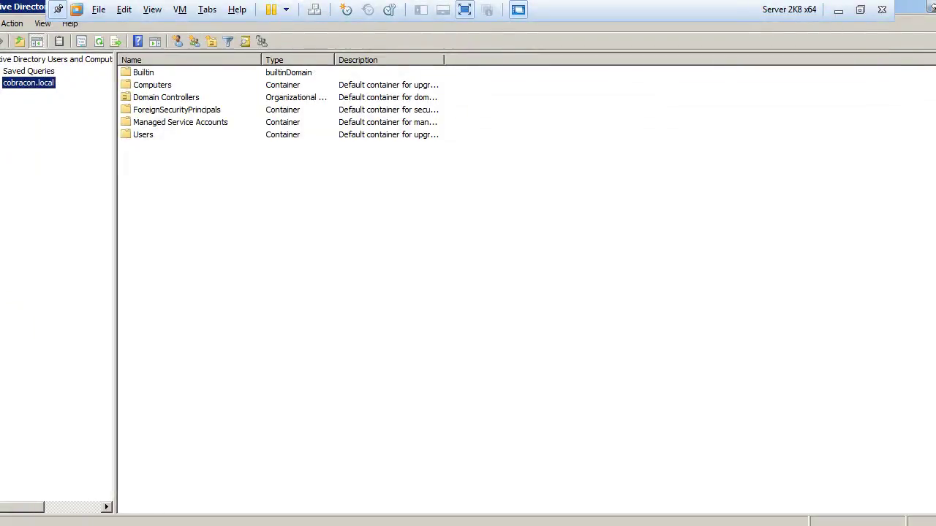
left_click(0, 82)
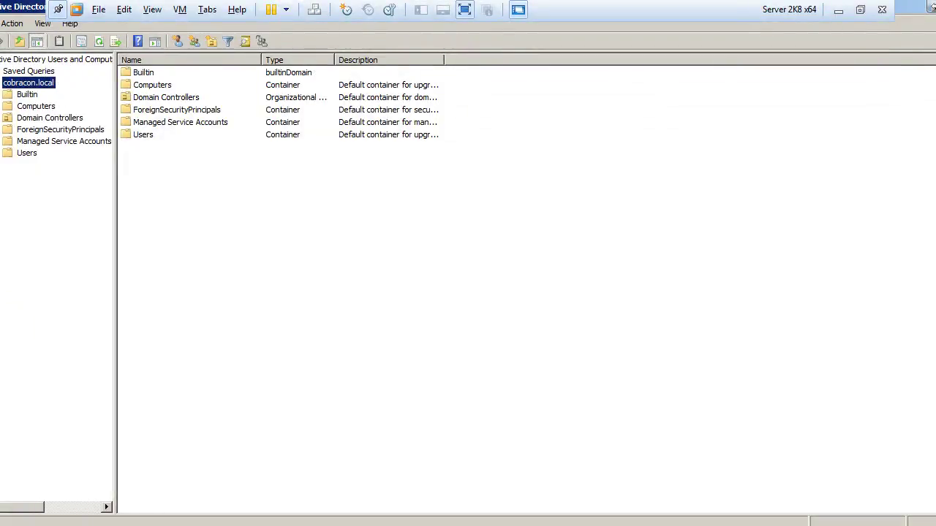
left_click(35, 120)
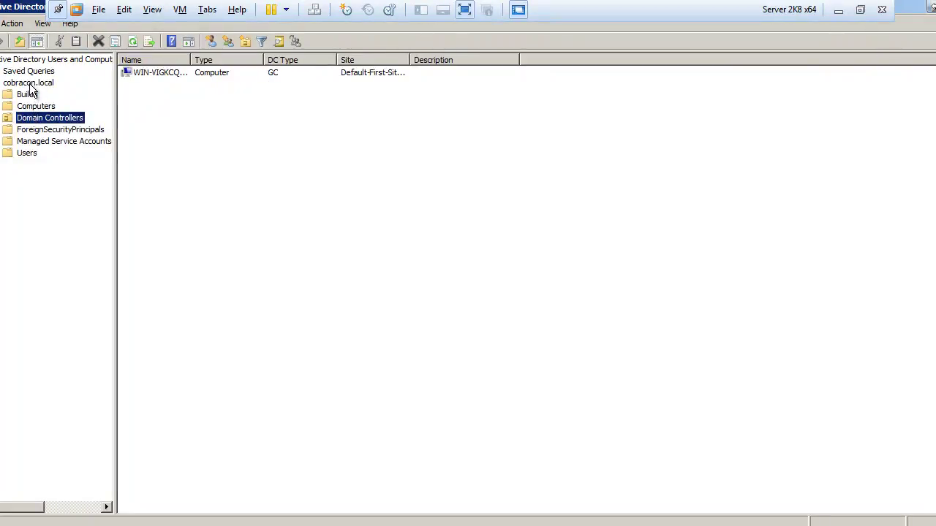
left_click(29, 84)
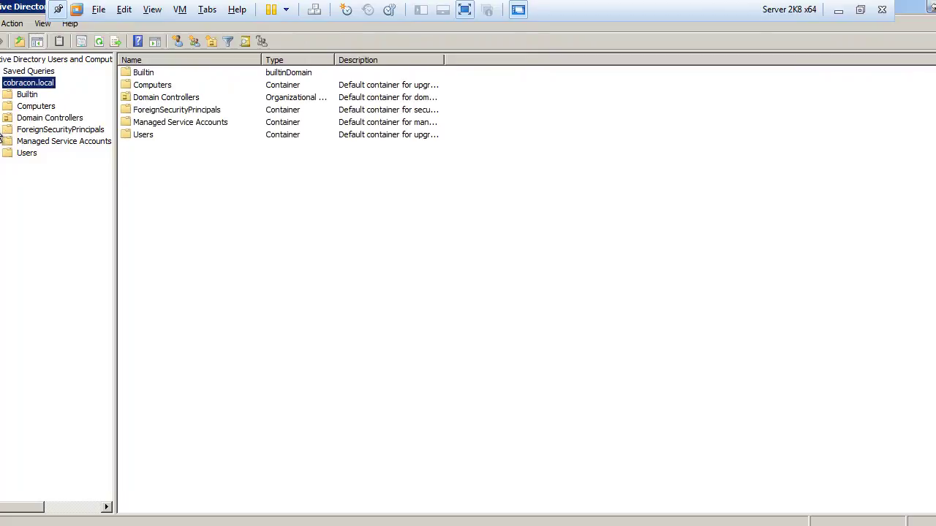
left_click(28, 154)
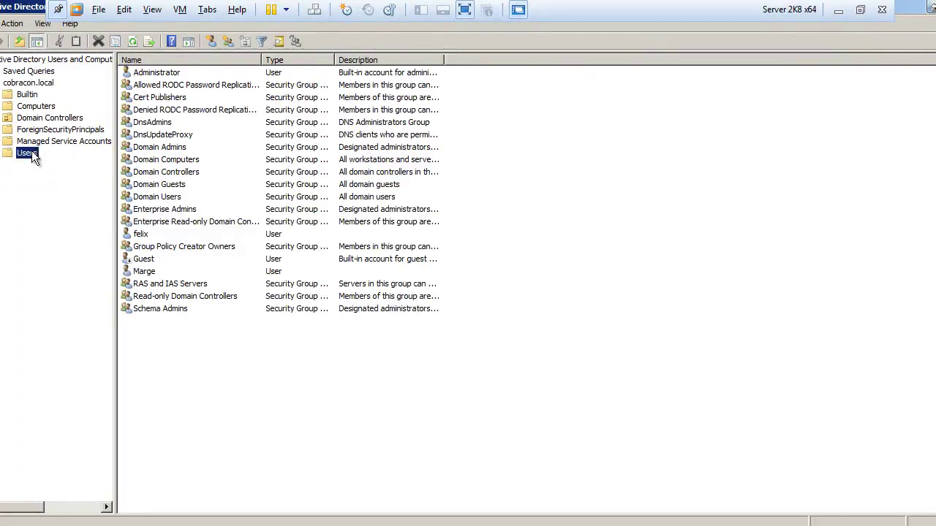